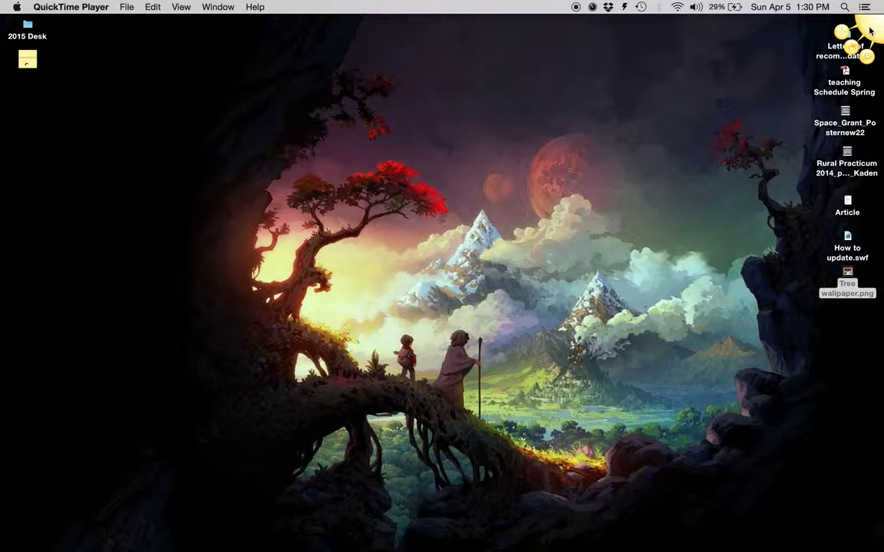
Capture the red tree area of the desktop, about 1058 x 884, as an image with Jing and discard the capture
{"action": "key", "text": "super+q"}
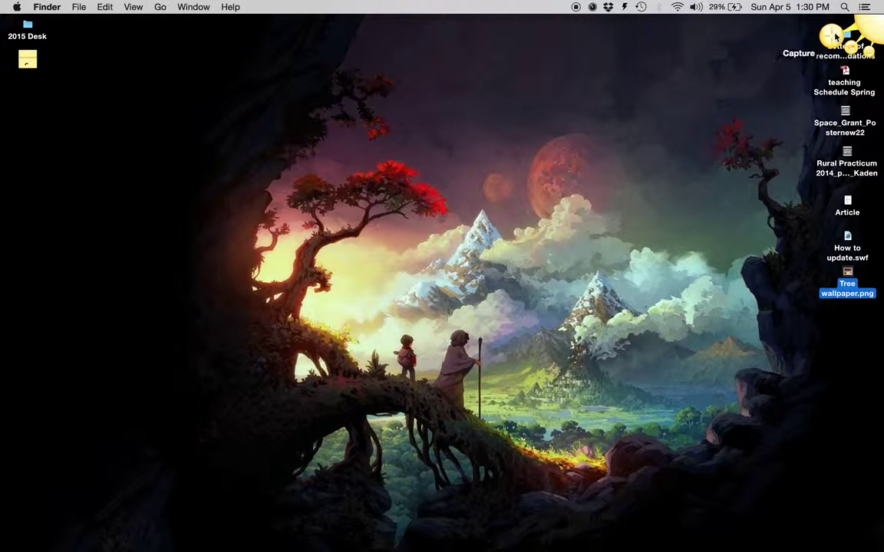
{"action": "left_click", "coordinate": [833, 36]}
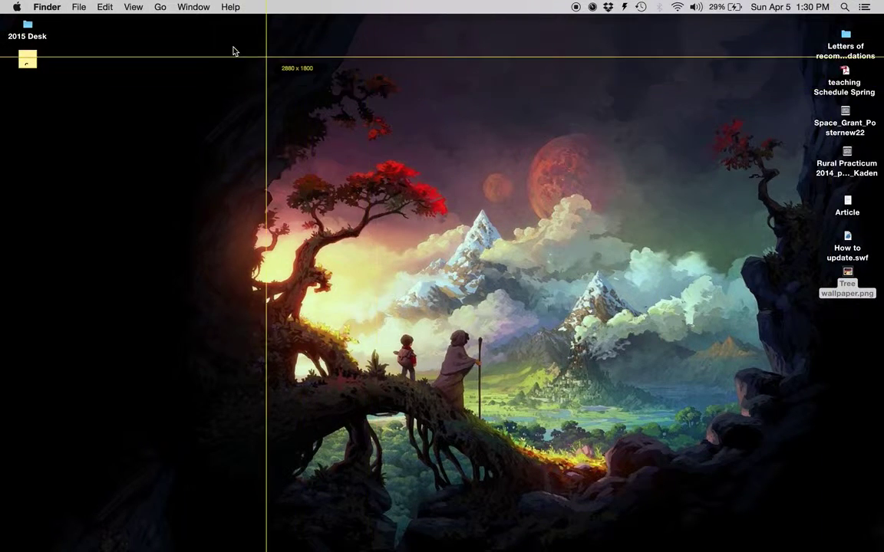
{"action": "left_click_drag", "start_coordinate": [212, 49], "coordinate": [537, 320]}
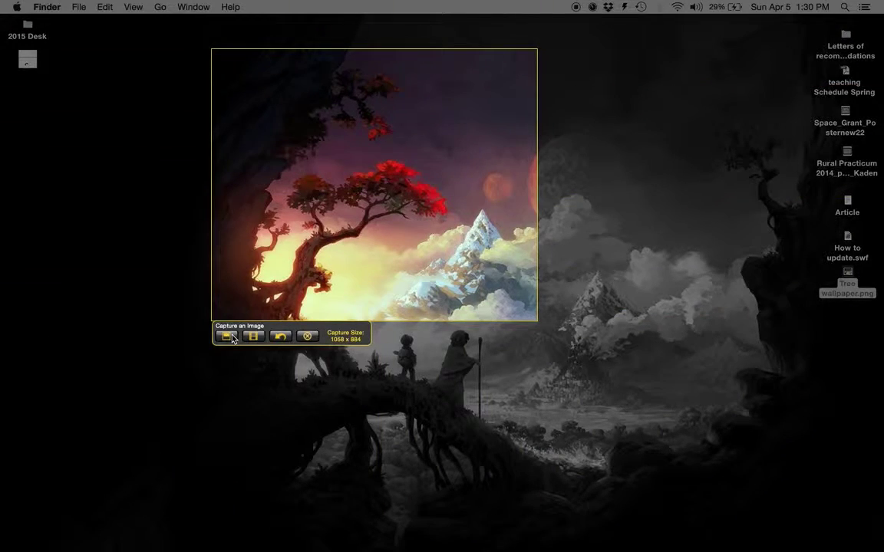
{"action": "left_click", "coordinate": [228, 336]}
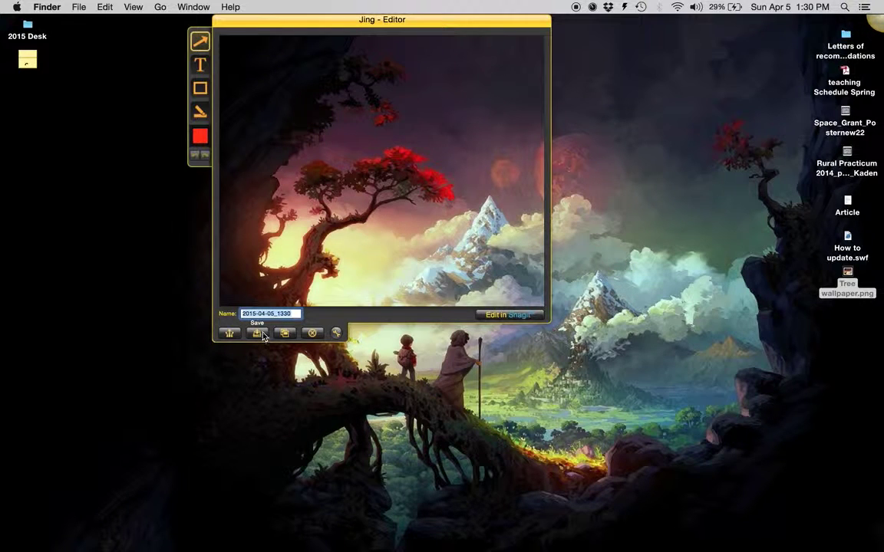
{"action": "left_click", "coordinate": [313, 334]}
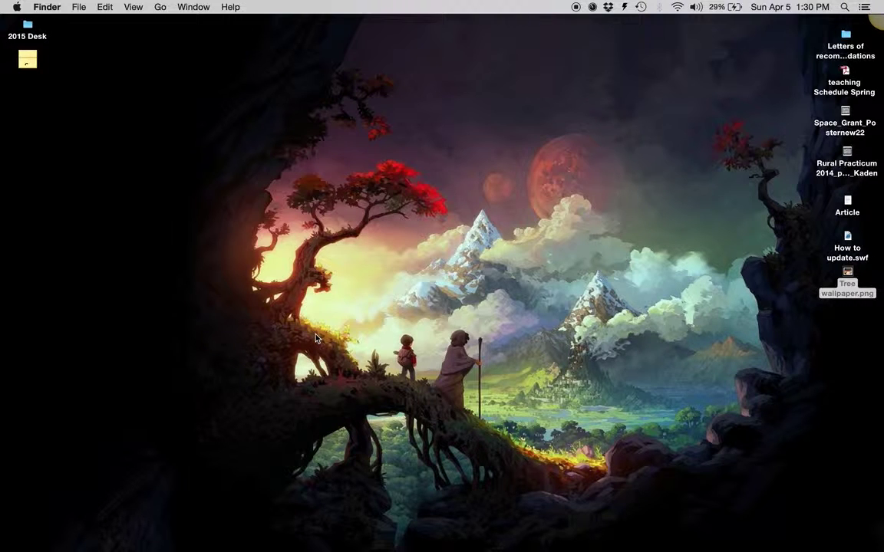
View the annotated Tree wallpaper.png from the desktop in Preview and close it
{"action": "double_click", "coordinate": [847, 273]}
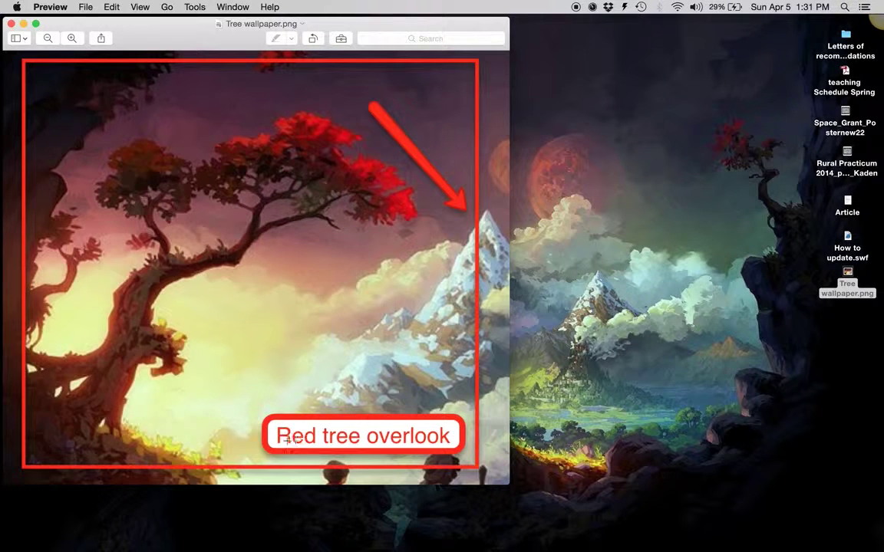
{"action": "left_click", "coordinate": [11, 25]}
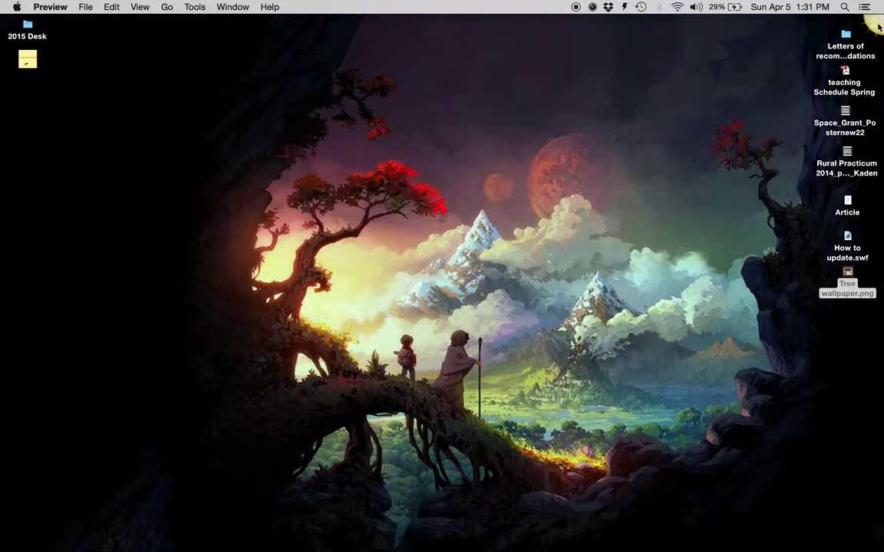
Quit Jing, confirm the exit, and deselect Tree wallpaper.png on the desktop
{"action": "left_click", "coordinate": [865, 62]}
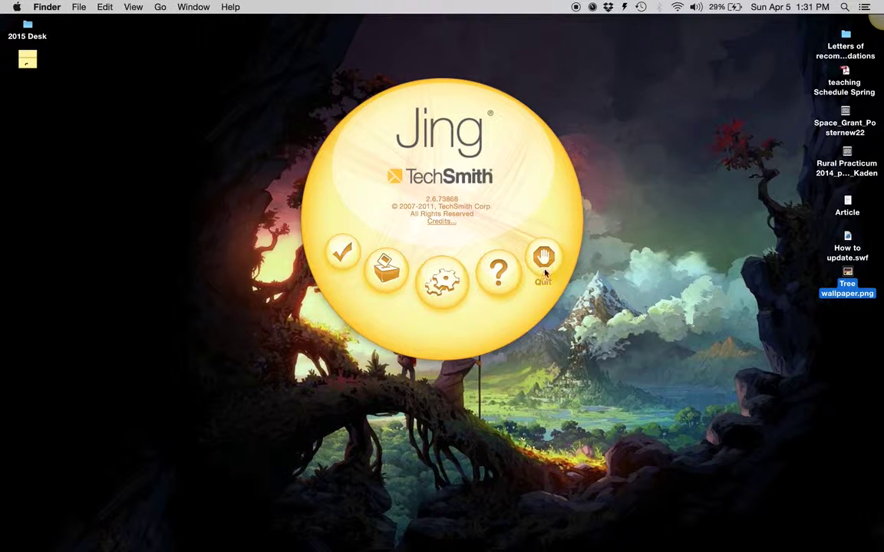
{"action": "left_click", "coordinate": [547, 258]}
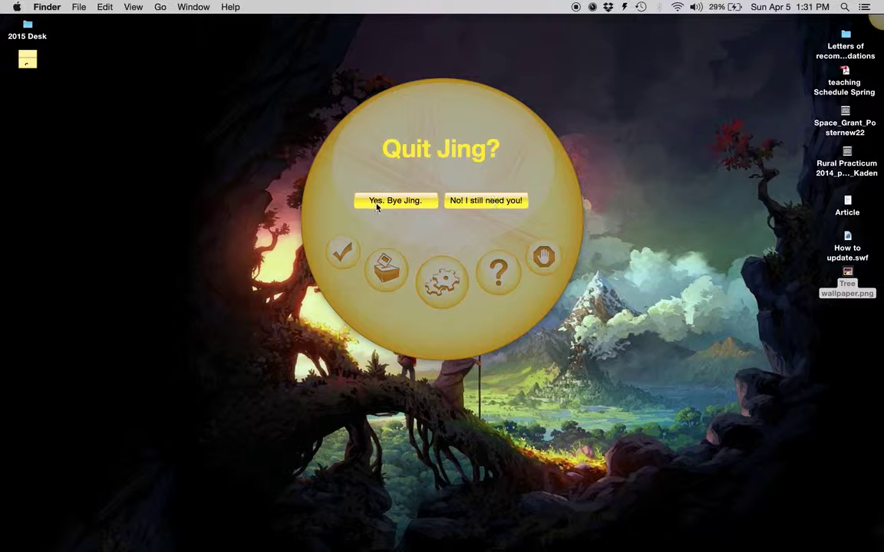
{"action": "left_click", "coordinate": [380, 203]}
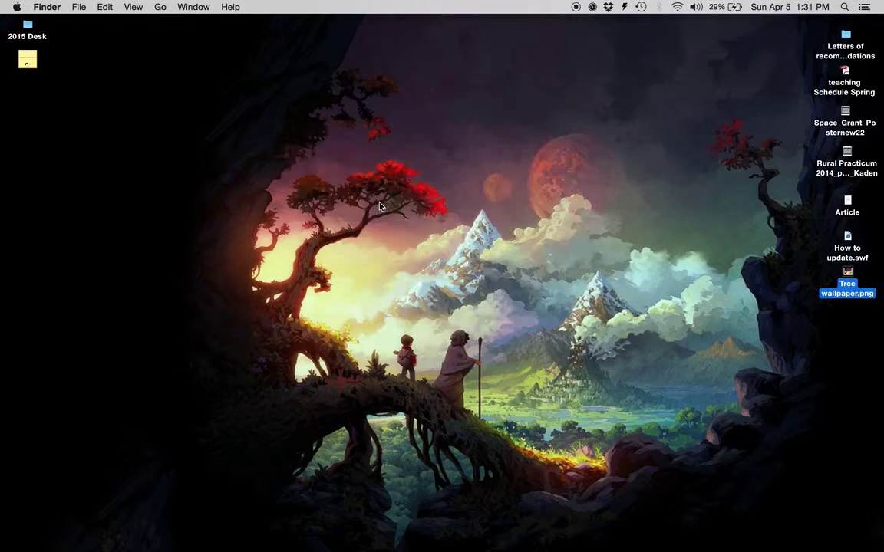
{"action": "left_click", "coordinate": [550, 186]}
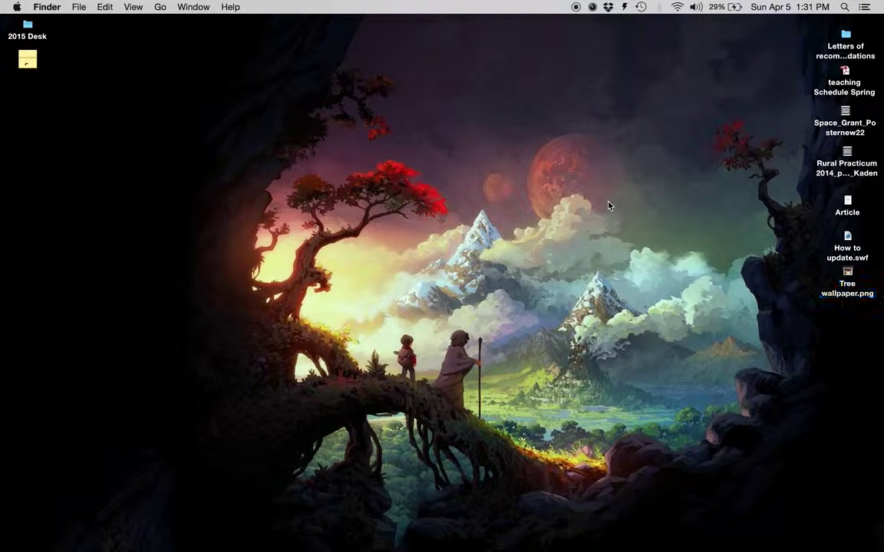
Launch iPhoto by searching the computer for "iphoto", and postpone generating the high resolution thumbnails
{"action": "left_click", "coordinate": [844, 7]}
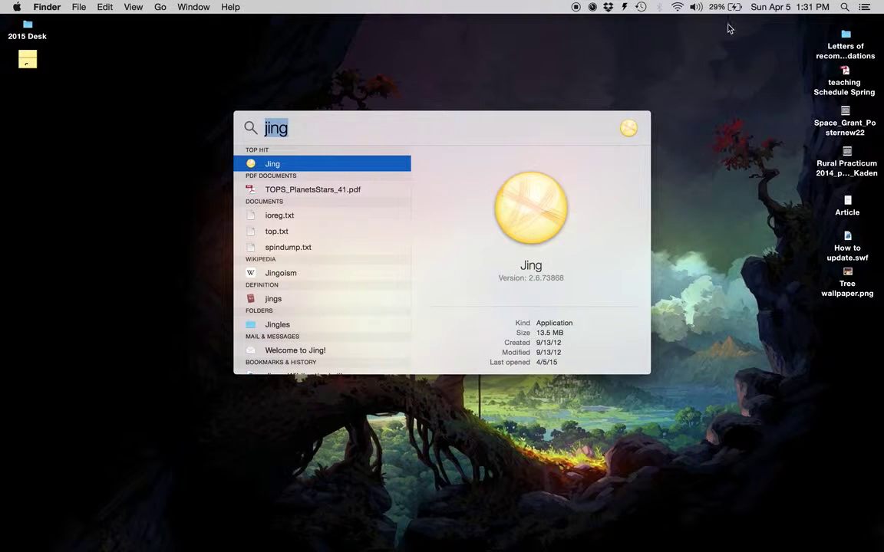
{"action": "left_click", "coordinate": [687, 44]}
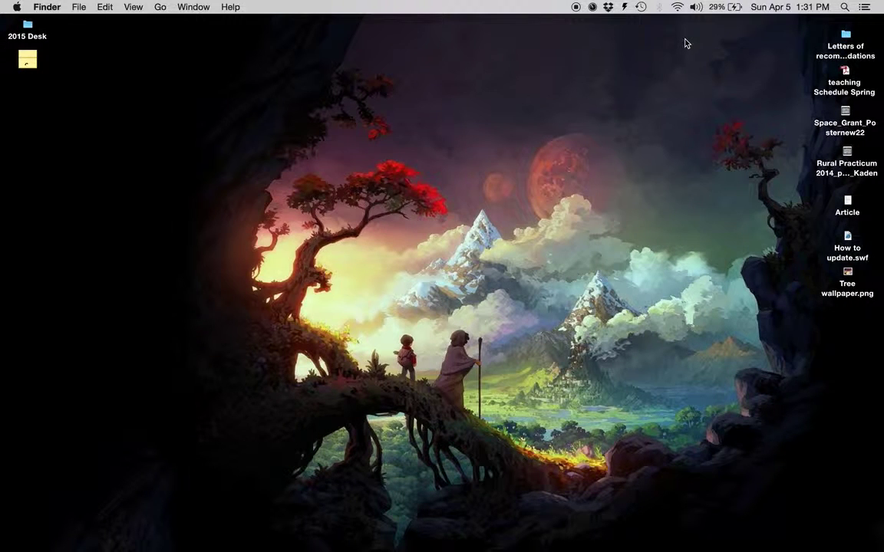
{"action": "left_click", "coordinate": [845, 7]}
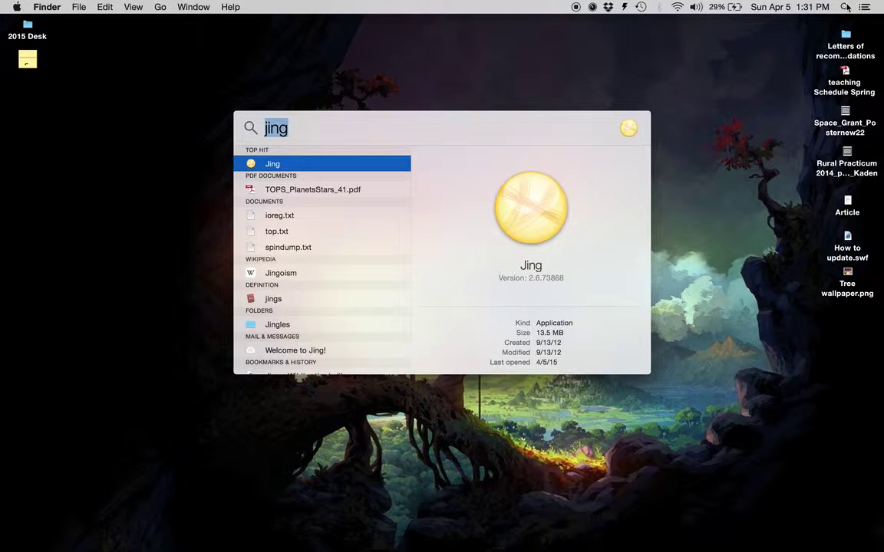
{"action": "type", "text": "iphoto"}
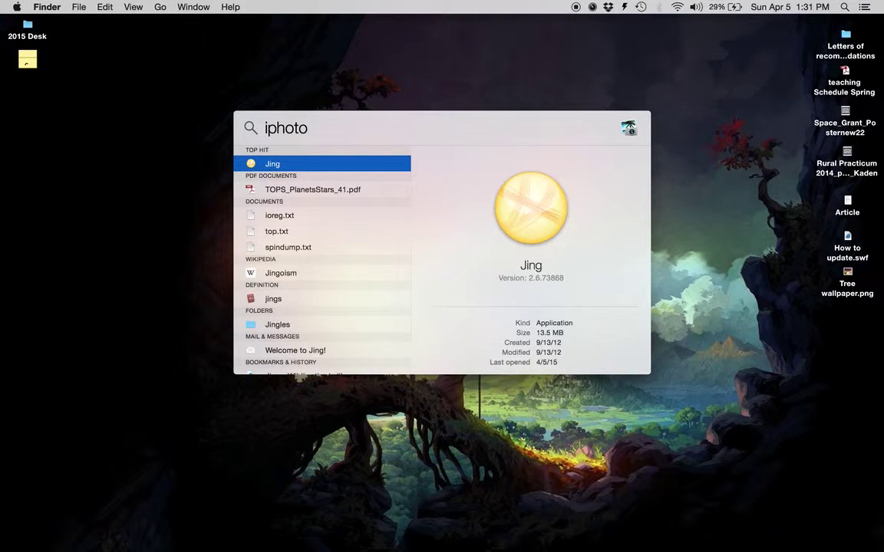
{"action": "key", "text": "Return"}
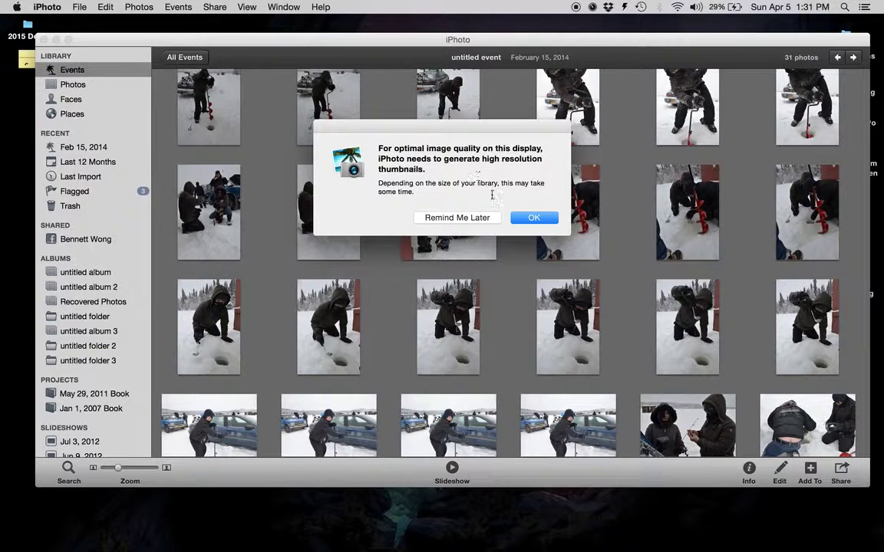
{"action": "left_click", "coordinate": [490, 218]}
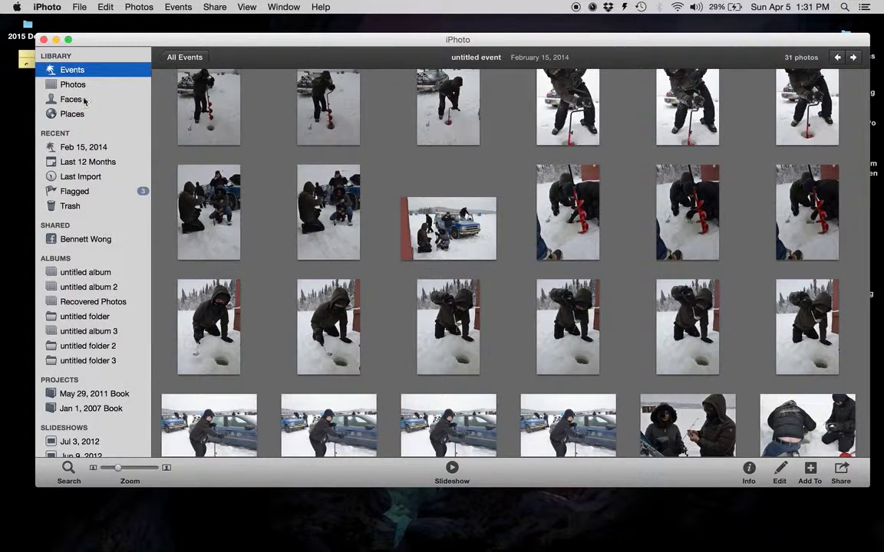
Show all events in iPhoto and import Tree wallpaper.png from the desktop into the library
{"action": "left_click", "coordinate": [80, 70]}
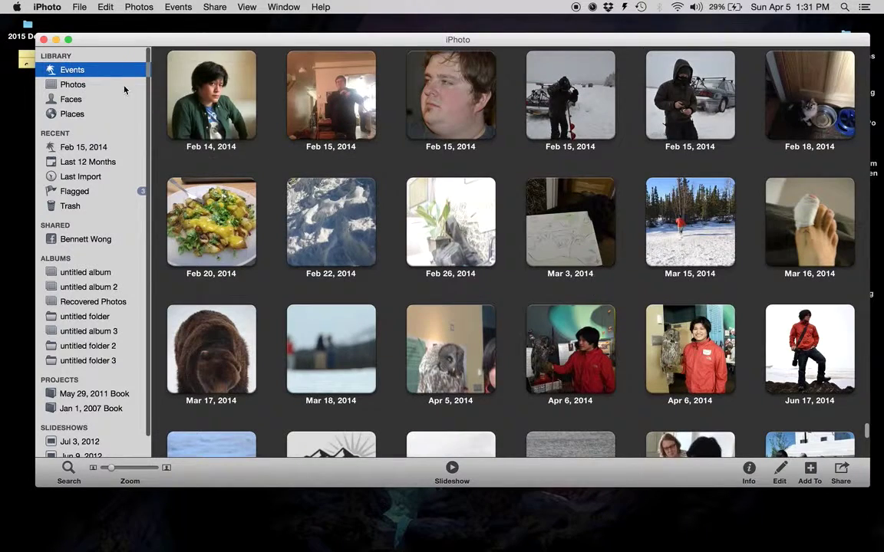
{"action": "left_click_drag", "start_coordinate": [561, 40], "coordinate": [450, 328]}
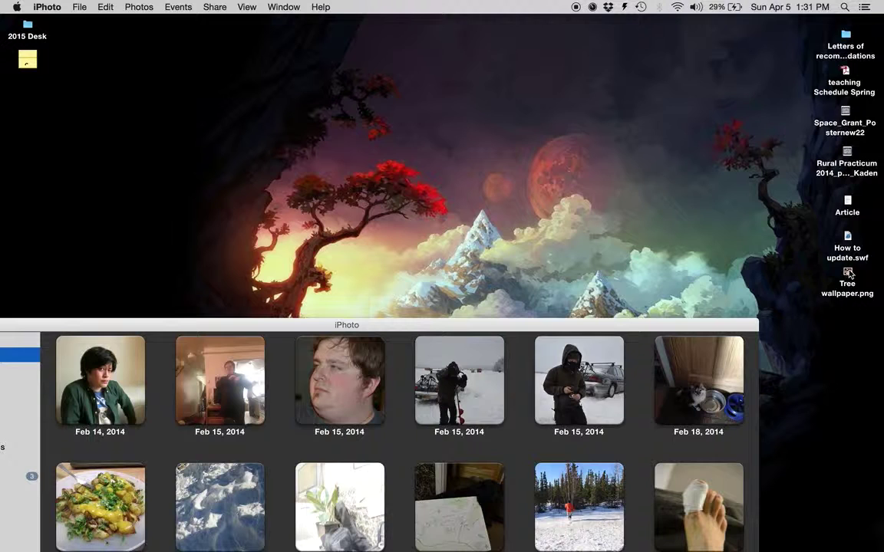
{"action": "left_click", "coordinate": [850, 274]}
{"action": "left_click_drag", "start_coordinate": [850, 274], "coordinate": [741, 56]}
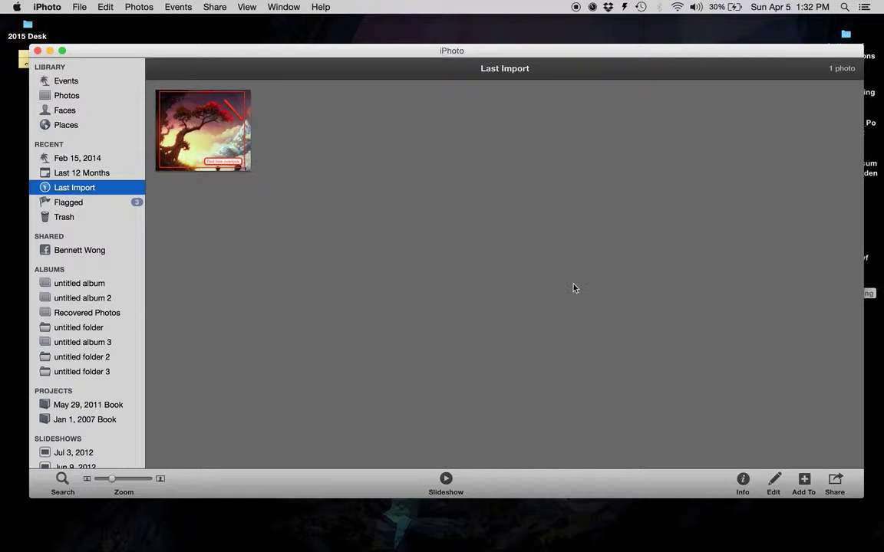
Open the imported tree photo from the April 5, 2015 event and show its information
{"action": "mouse_move", "coordinate": [244, 141]}
{"action": "left_click", "coordinate": [74, 80]}
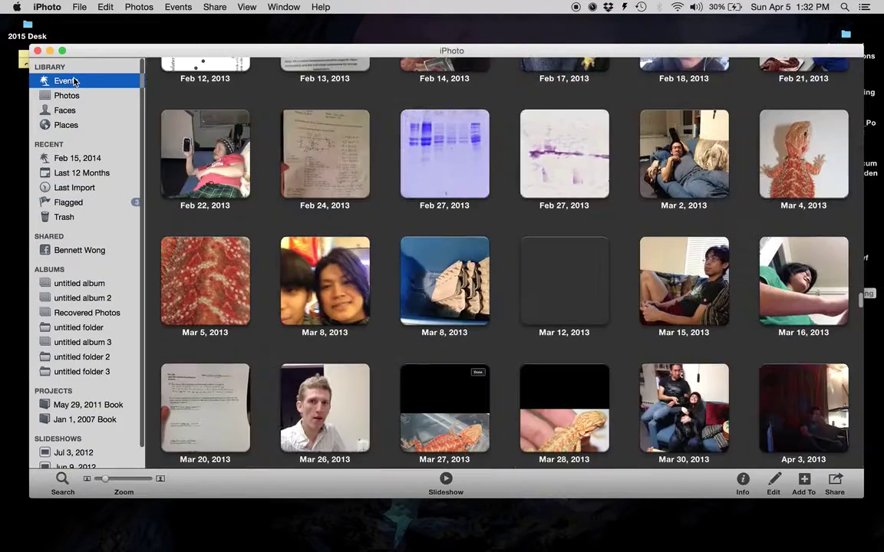
{"action": "scroll", "coordinate": [355, 225], "scroll_direction": "down", "scroll_amount": 15}
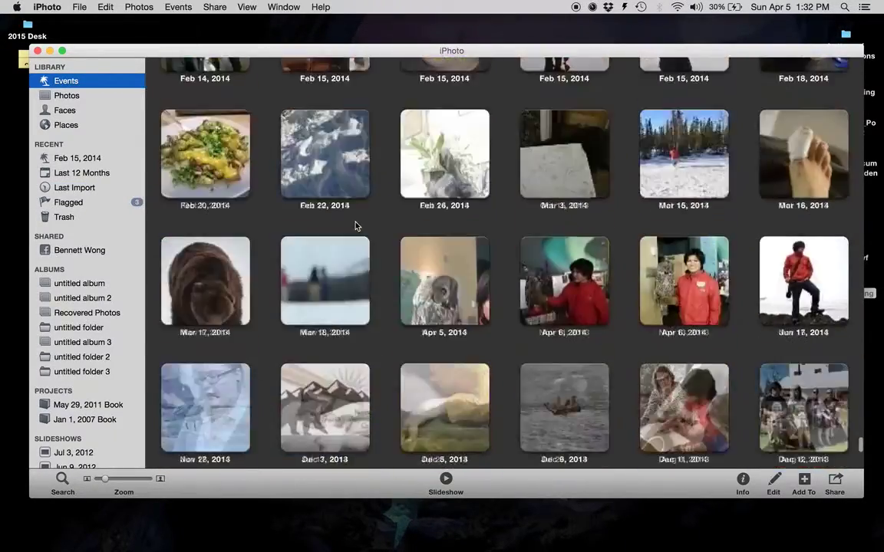
{"action": "scroll", "coordinate": [356, 226], "scroll_direction": "down", "scroll_amount": 10}
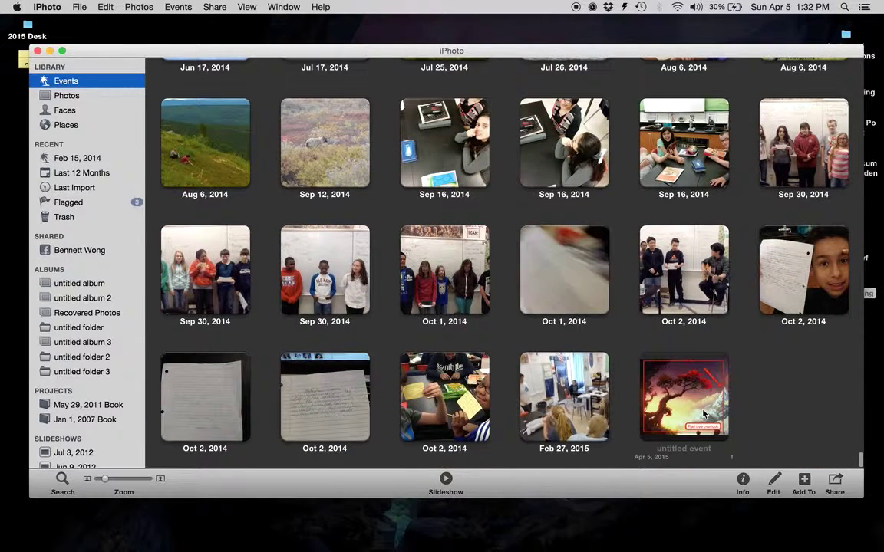
{"action": "double_click", "coordinate": [684, 398]}
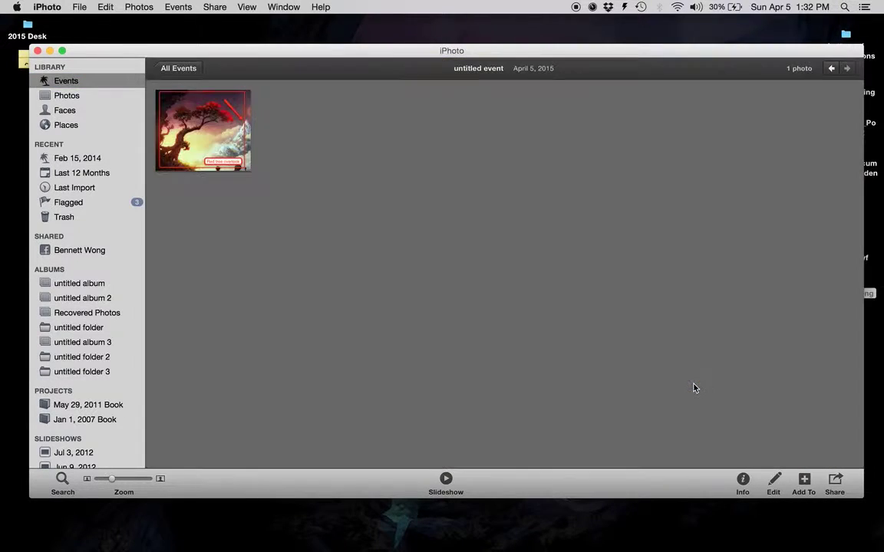
{"action": "double_click", "coordinate": [217, 115]}
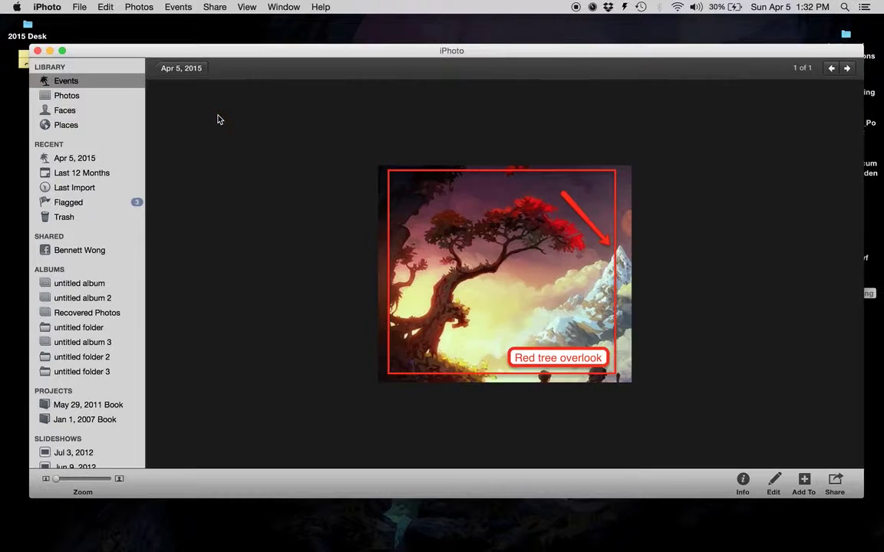
{"action": "left_click", "coordinate": [745, 482]}
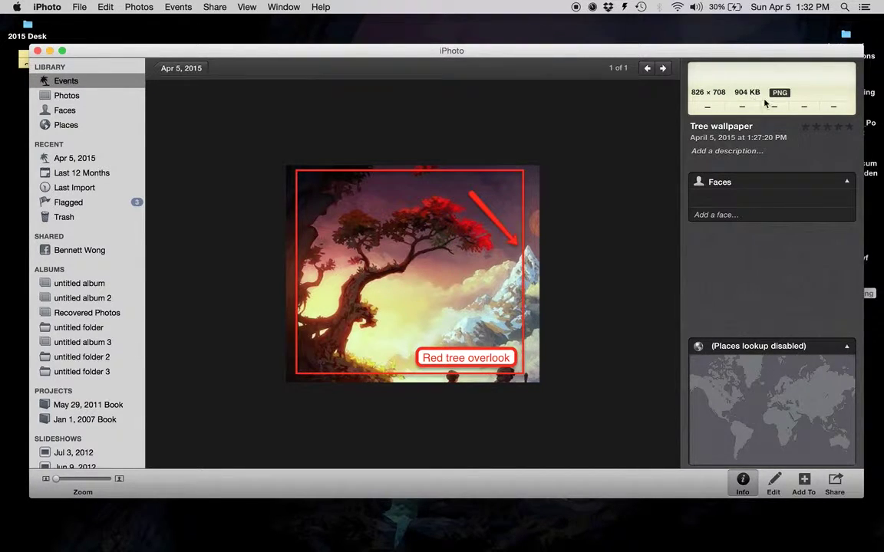
Switch the tree photo to editing and rotate it through four quarter turns back to upright
{"action": "left_click", "coordinate": [778, 479]}
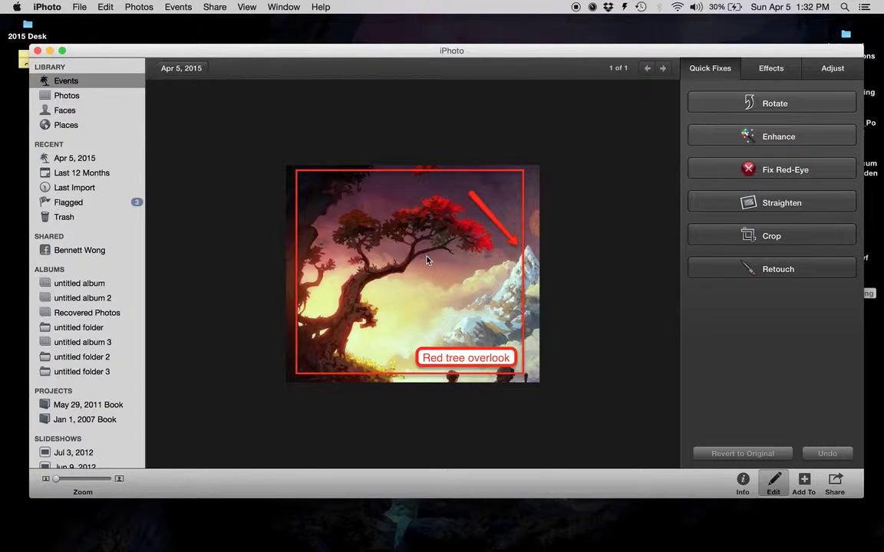
{"action": "left_click", "coordinate": [728, 109]}
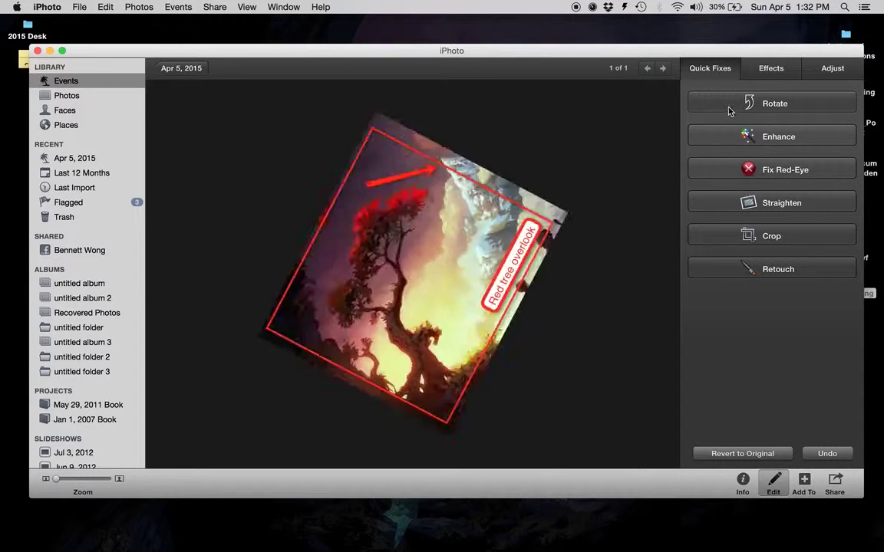
{"action": "left_click", "coordinate": [819, 100]}
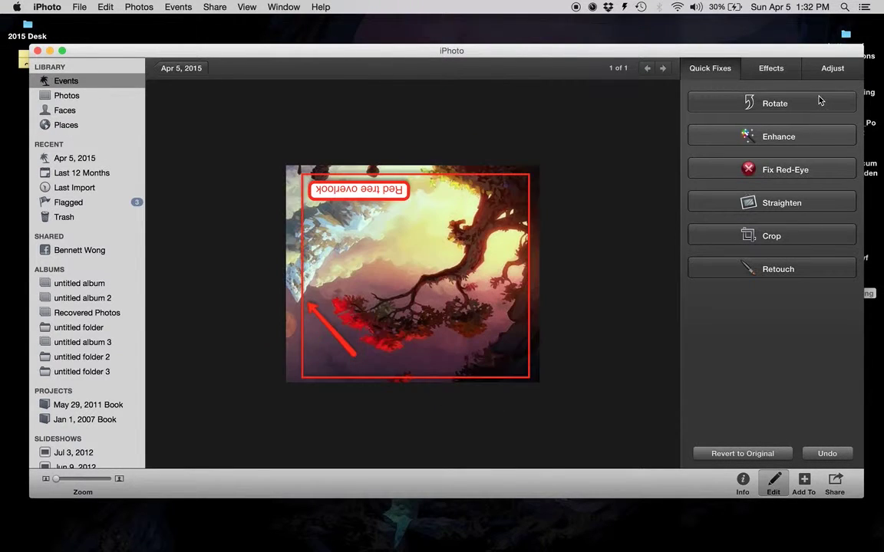
{"action": "left_click", "coordinate": [819, 100]}
{"action": "left_click", "coordinate": [819, 101]}
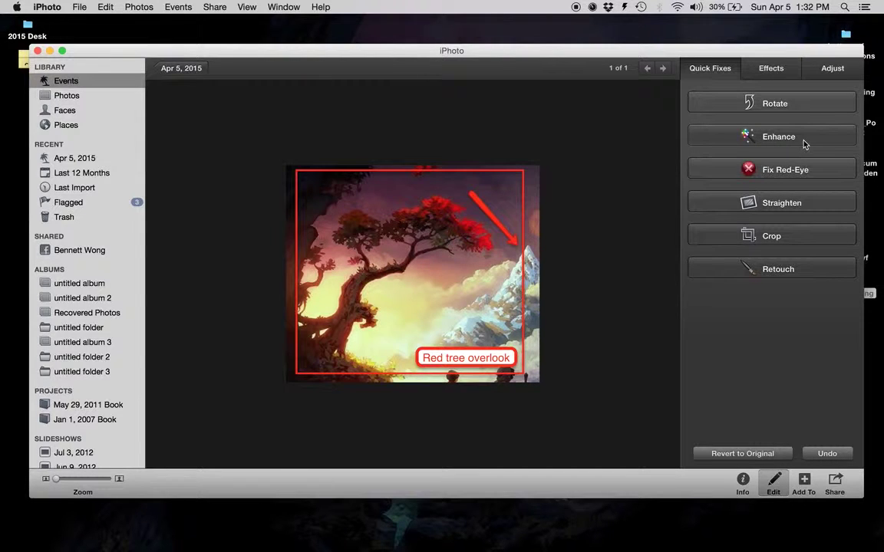
Apply the Enhance quick fix to the tree photo twice
{"action": "left_click", "coordinate": [775, 138]}
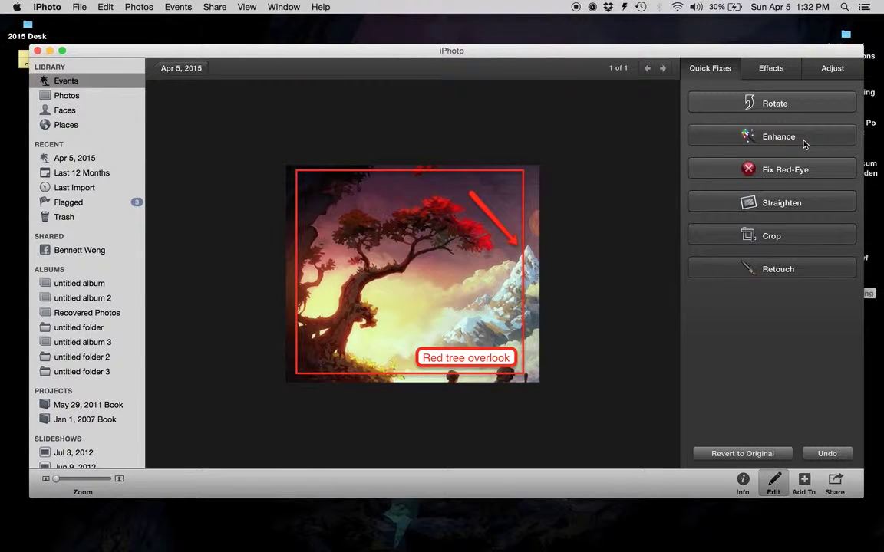
{"action": "left_click", "coordinate": [762, 136]}
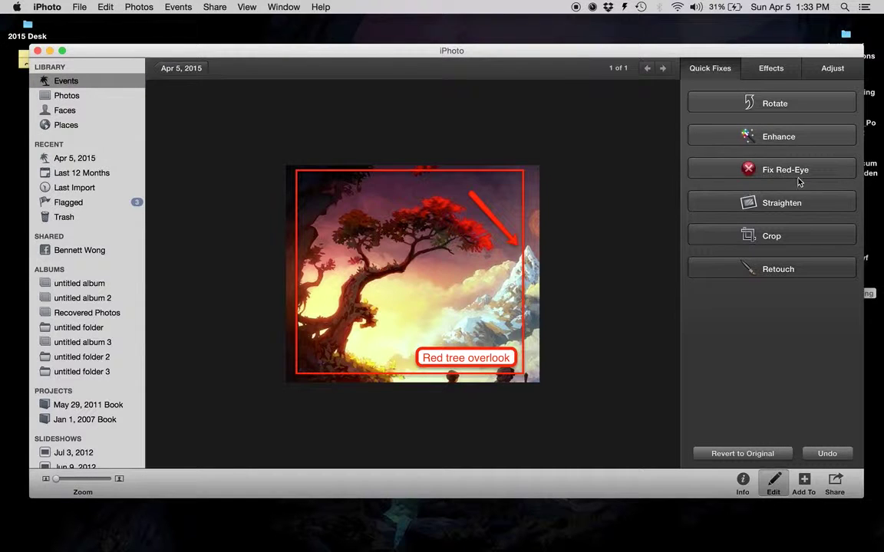
Try the Straighten quick fix at small angles on the tree photo and finish with the angle at 0.0°
{"action": "left_click", "coordinate": [779, 206]}
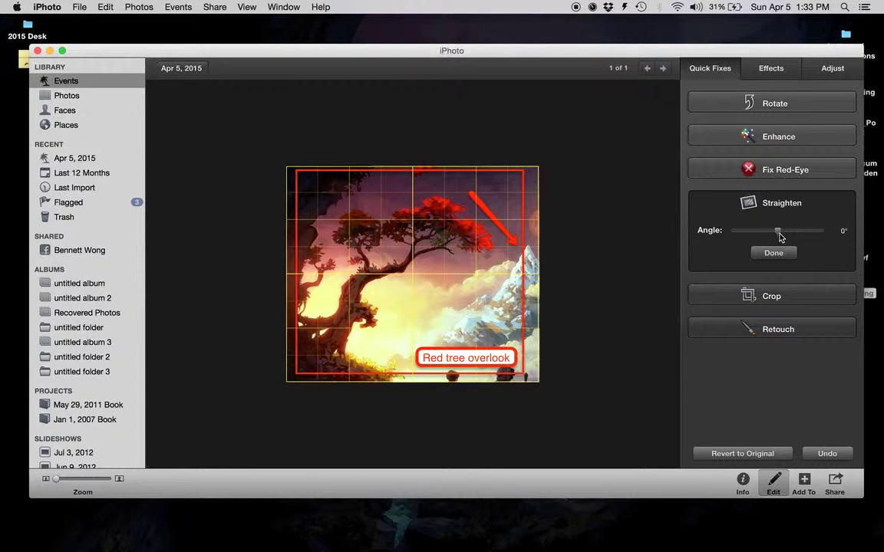
{"action": "mouse_move", "coordinate": [780, 237]}
{"action": "left_mouse_down"}
{"action": "mouse_move", "coordinate": [743, 232]}
{"action": "mouse_move", "coordinate": [791, 234]}
{"action": "mouse_move", "coordinate": [754, 240]}
{"action": "mouse_move", "coordinate": [780, 244]}
{"action": "left_mouse_up"}
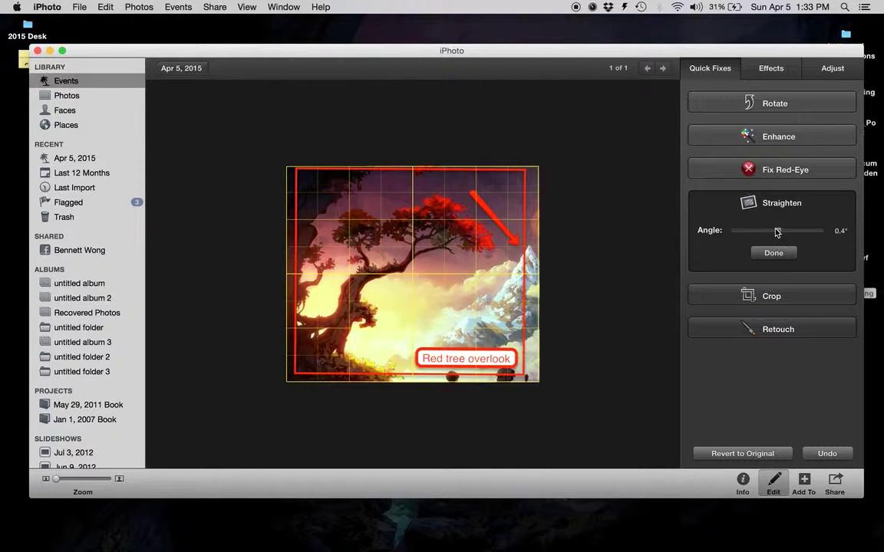
{"action": "left_click_drag", "start_coordinate": [779, 233], "coordinate": [777, 234]}
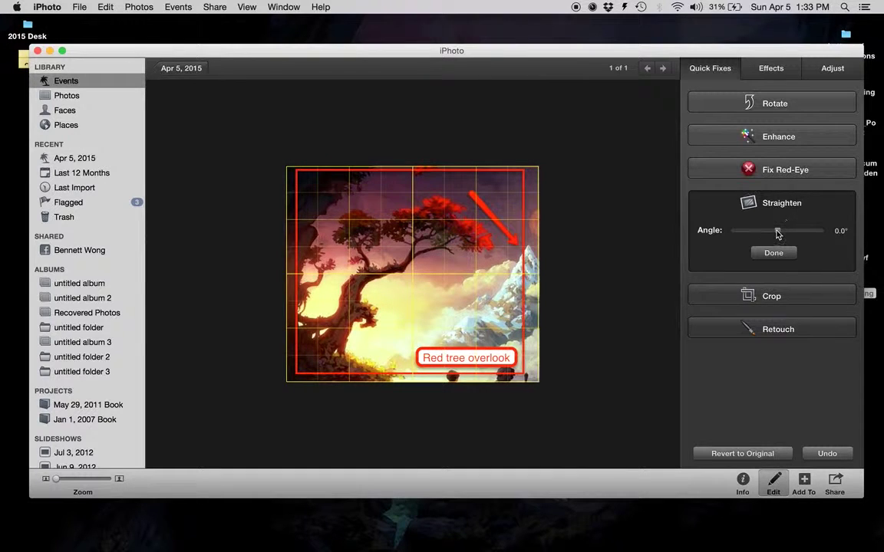
{"action": "left_click", "coordinate": [773, 252]}
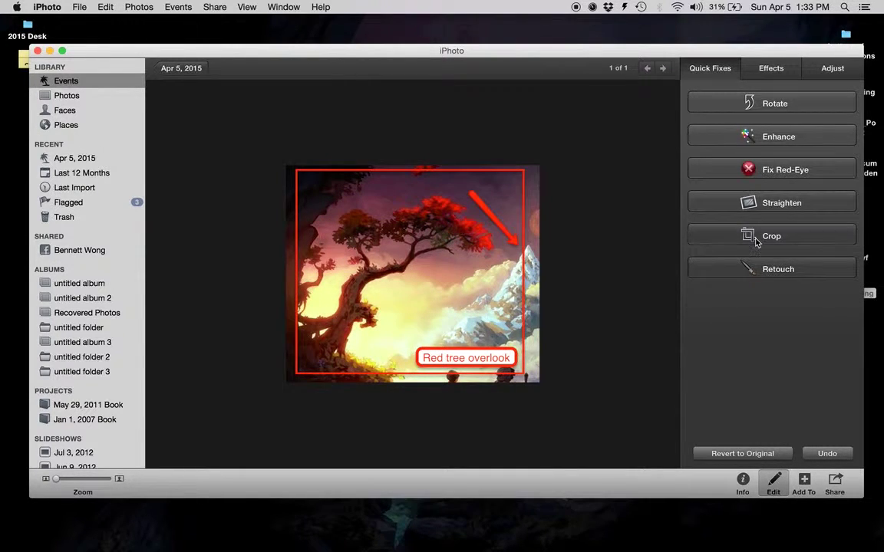
Crop the tree photo to its lower-right part containing the snowy mountain and the "Red tree overlook" label
{"action": "left_click", "coordinate": [758, 241]}
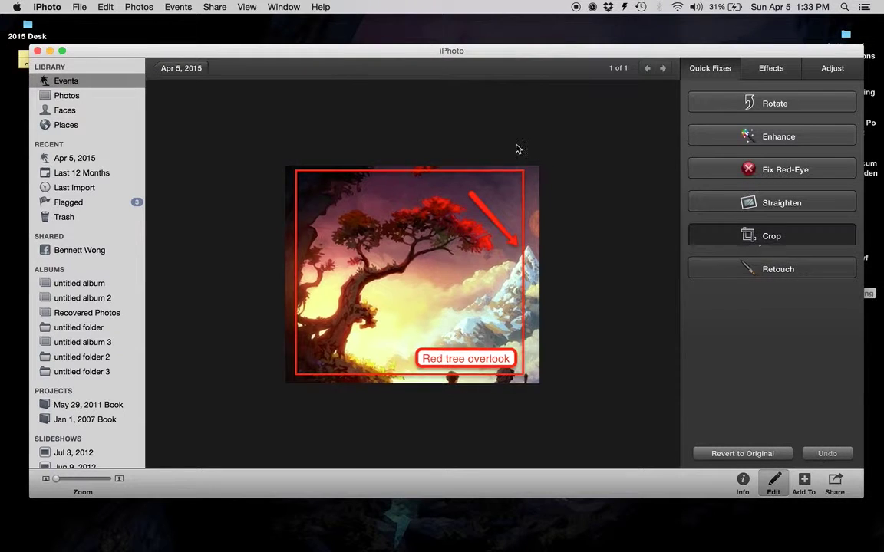
{"action": "left_click_drag", "start_coordinate": [285, 165], "coordinate": [408, 241]}
{"action": "left_click", "coordinate": [807, 290]}
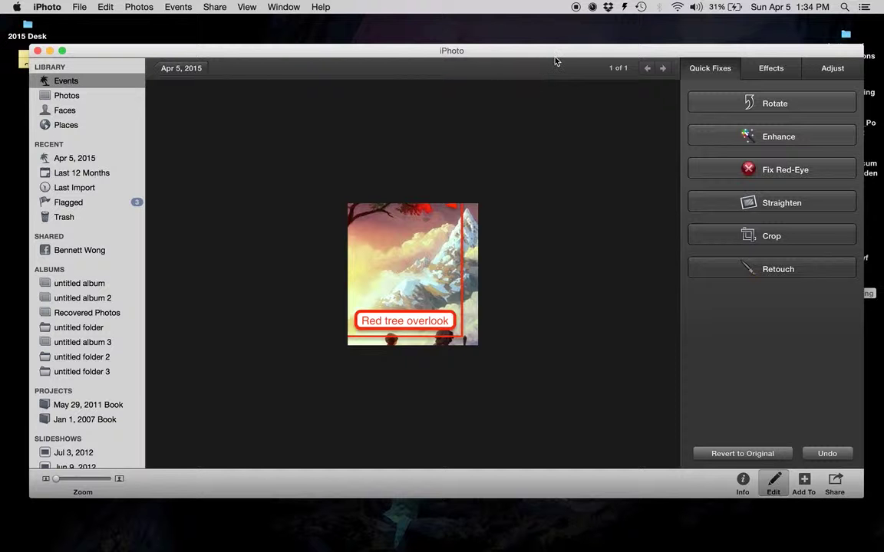
Move the iPhoto window just below the menu bar so the desktop icons beside it are partly uncovered
{"action": "left_click_drag", "start_coordinate": [745, 52], "coordinate": [565, 131]}
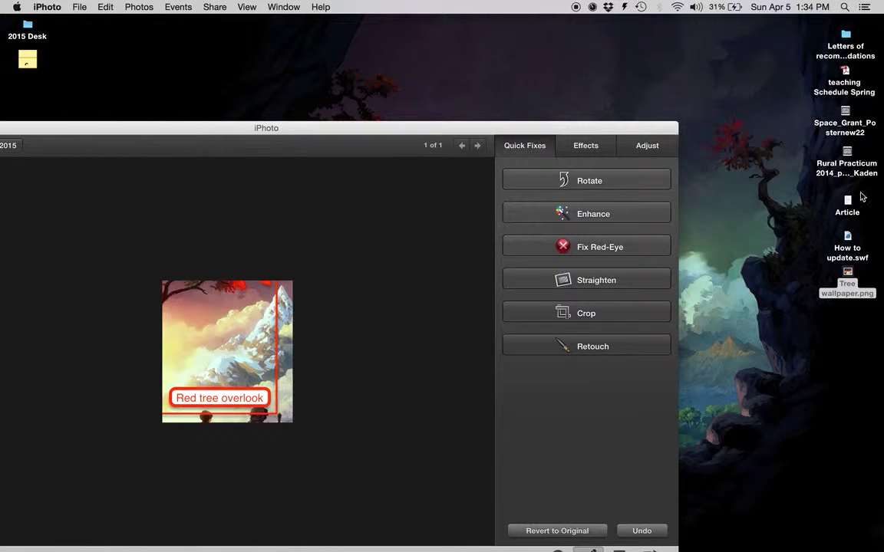
{"action": "double_click", "coordinate": [387, 128]}
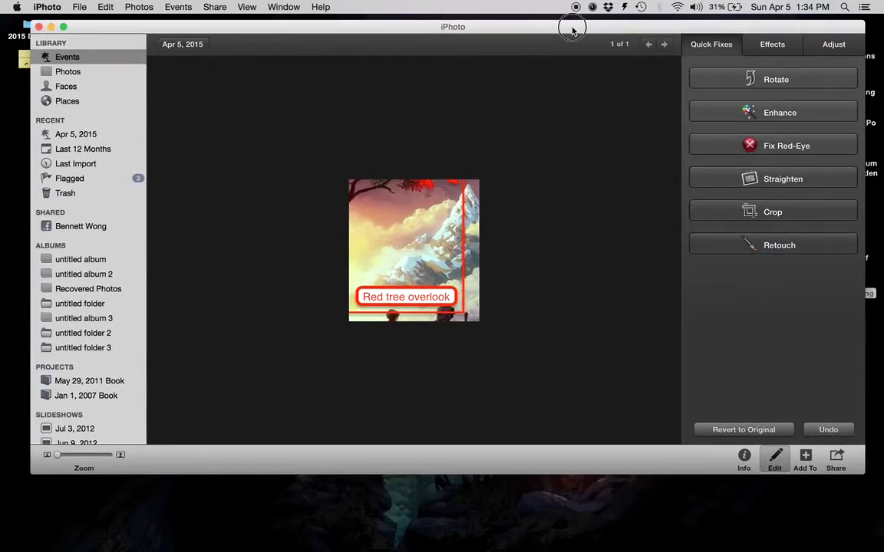
{"action": "left_click_drag", "start_coordinate": [572, 29], "coordinate": [547, 25]}
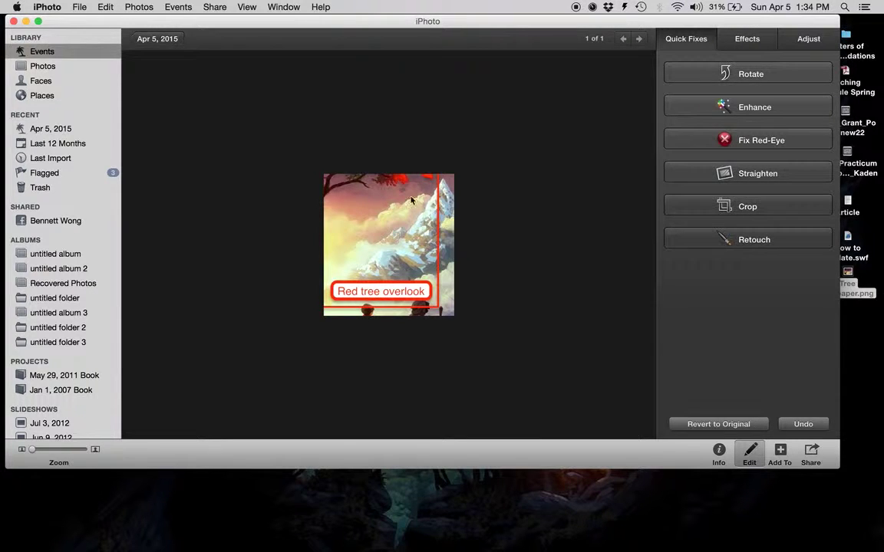
Adjust the cropped photo's tone with effects, applying Lighten three times, Darken twice and Contrast once
{"action": "left_click", "coordinate": [738, 45]}
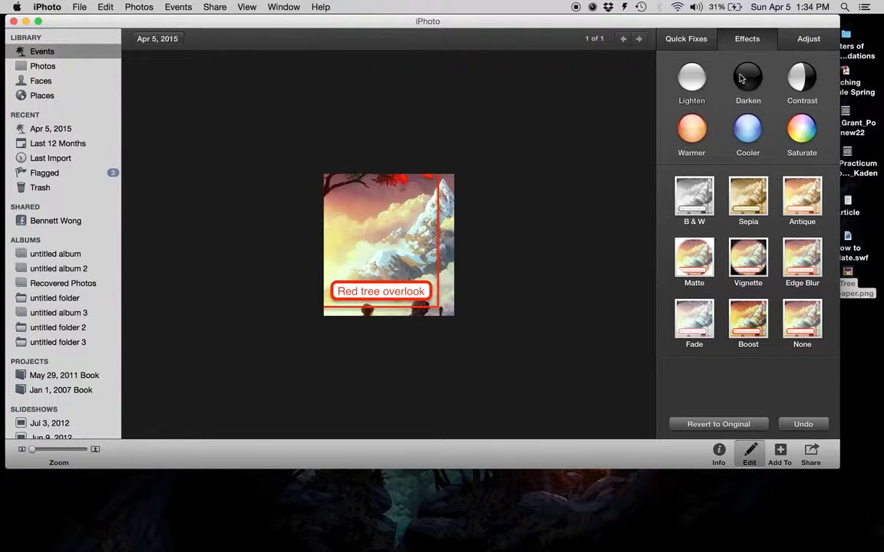
{"action": "left_click", "coordinate": [694, 86]}
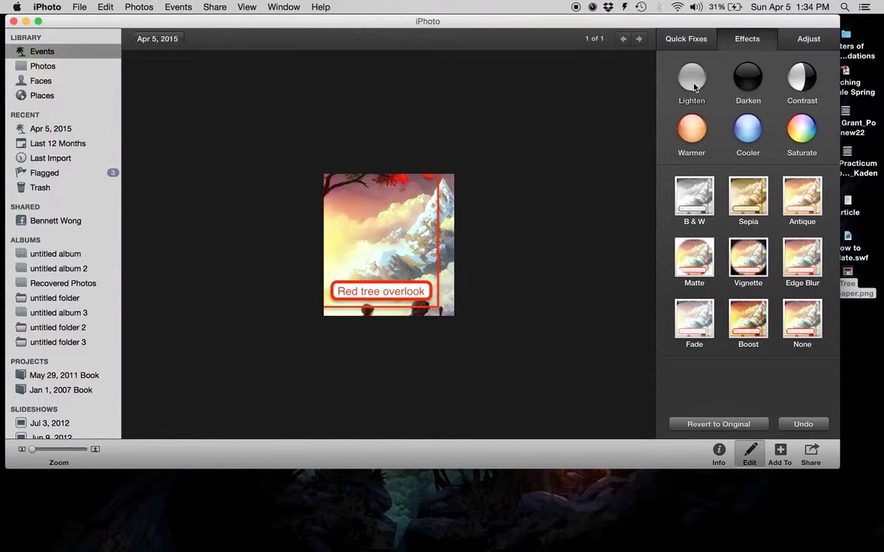
{"action": "left_click", "coordinate": [694, 86]}
{"action": "left_click", "coordinate": [694, 87]}
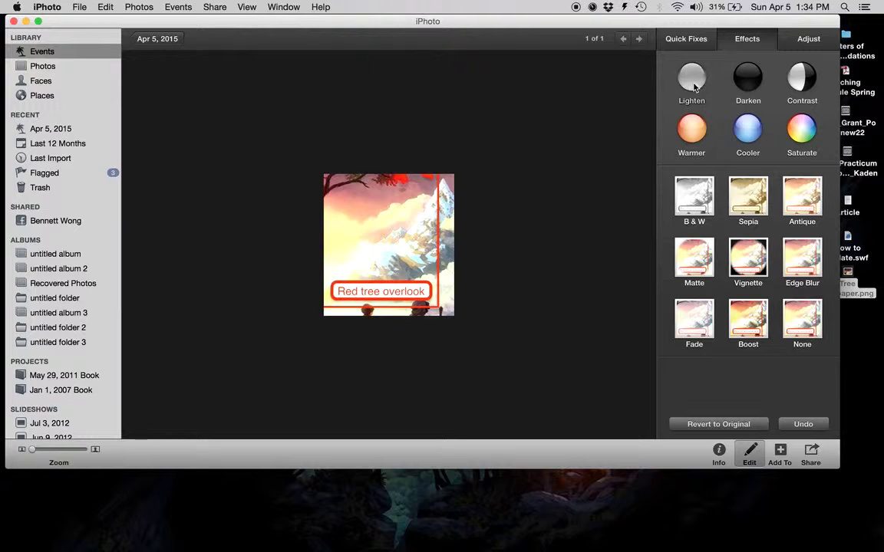
{"action": "left_click", "coordinate": [760, 87]}
{"action": "left_click", "coordinate": [759, 87]}
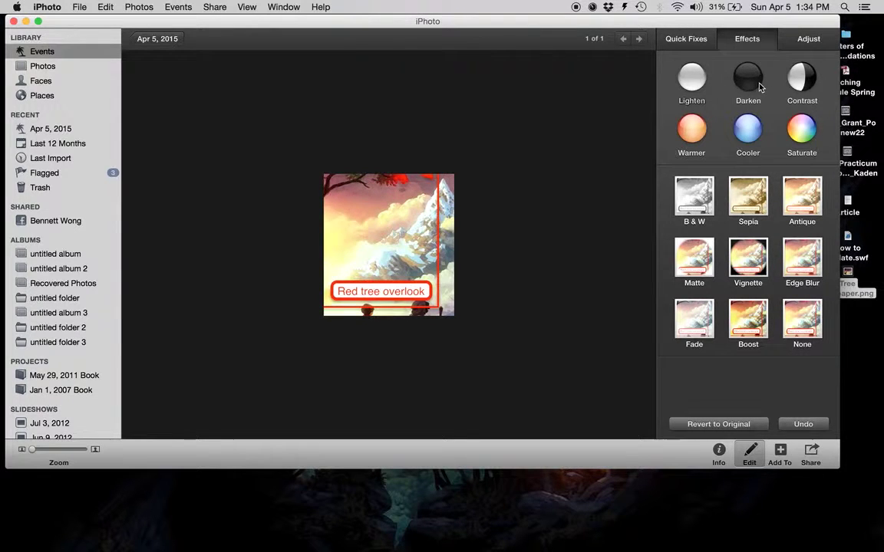
{"action": "left_click", "coordinate": [806, 80]}
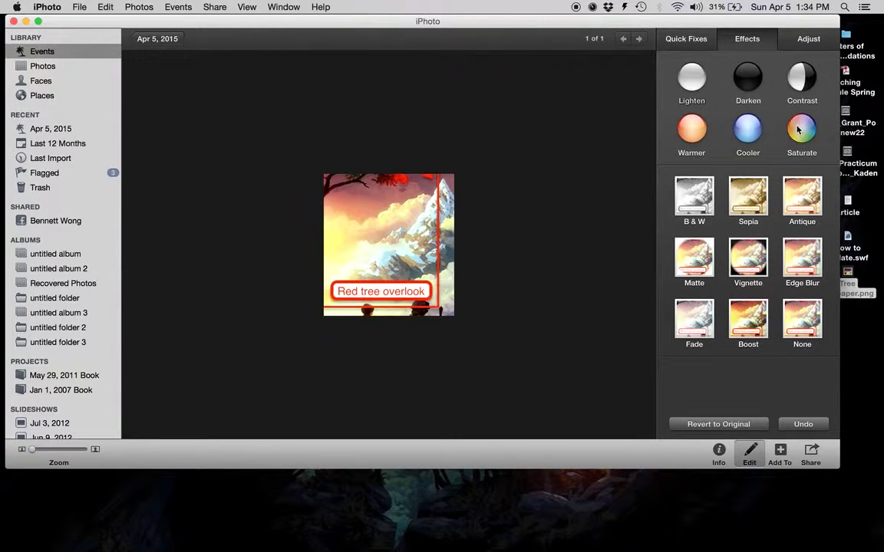
Shift the photo's colours with effects, applying Cooler repeatedly and bringing the colours back with Warmer
{"action": "left_click", "coordinate": [747, 131]}
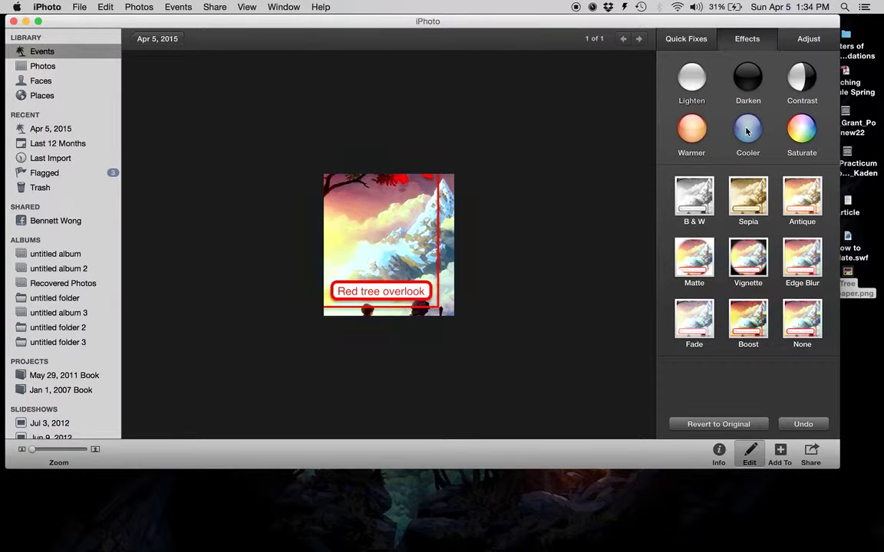
{"action": "left_click", "coordinate": [747, 132]}
{"action": "left_click", "coordinate": [748, 132]}
{"action": "left_click", "coordinate": [749, 132]}
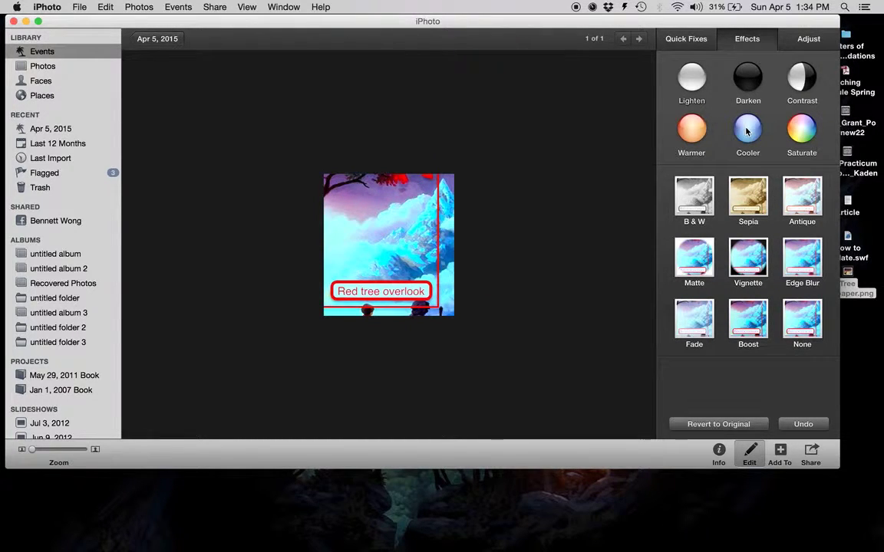
{"action": "left_click", "coordinate": [688, 139]}
{"action": "left_click", "coordinate": [688, 138]}
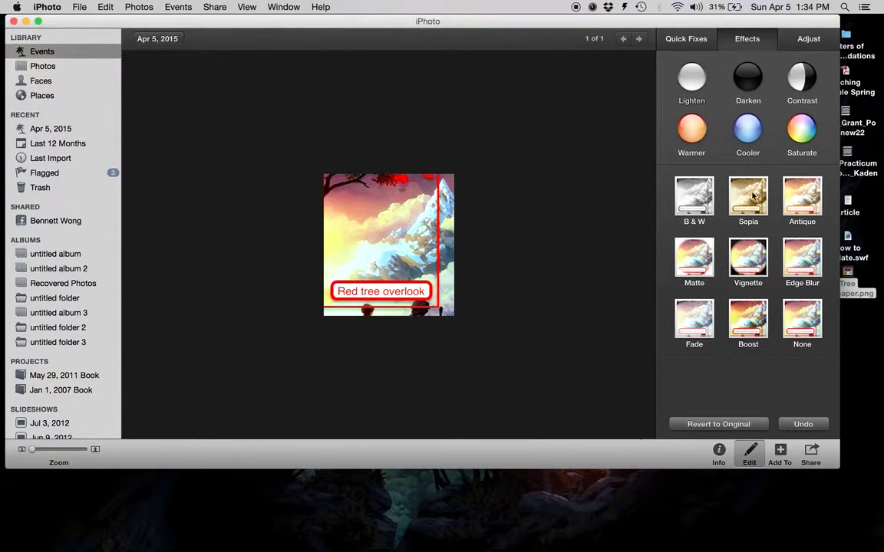
Turn the cropped photo black and white with the B & W effect
{"action": "left_click", "coordinate": [696, 192]}
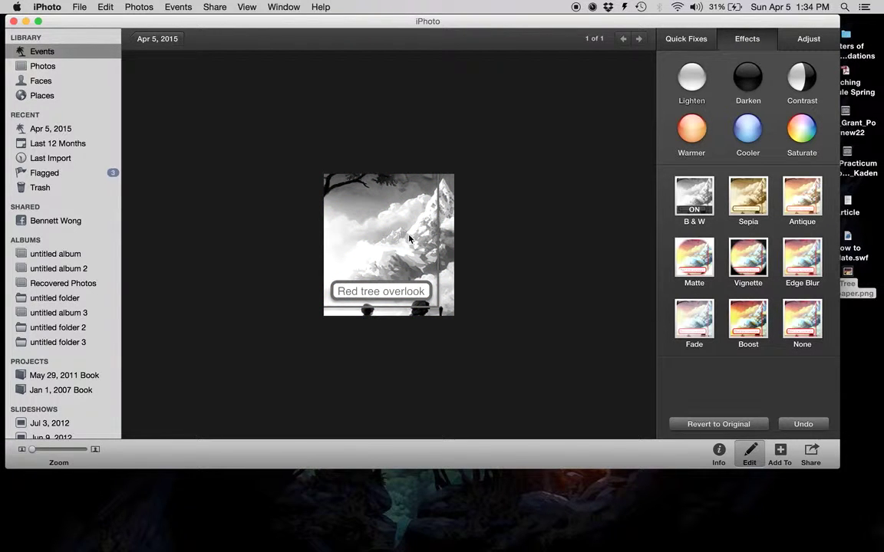
{"action": "scroll", "coordinate": [409, 239], "scroll_direction": "up", "scroll_amount": 5}
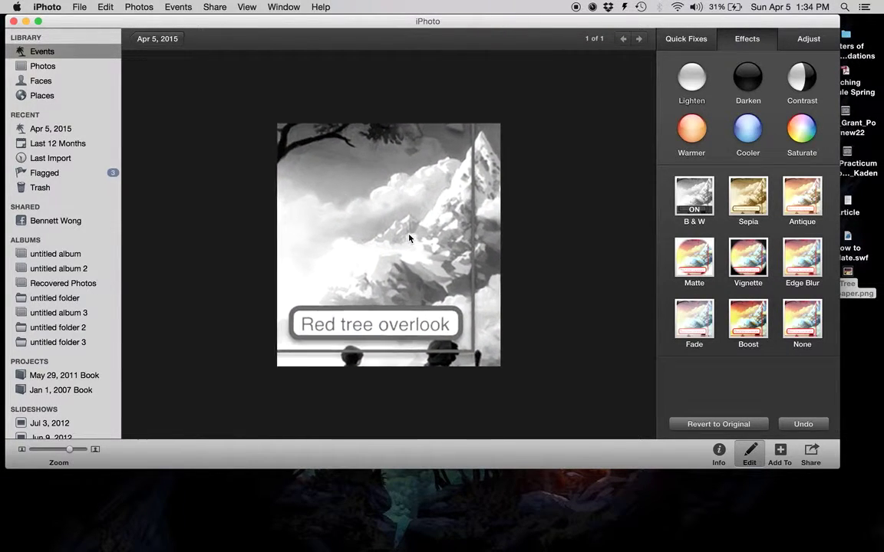
{"action": "scroll", "coordinate": [409, 238], "scroll_direction": "up", "scroll_amount": 5}
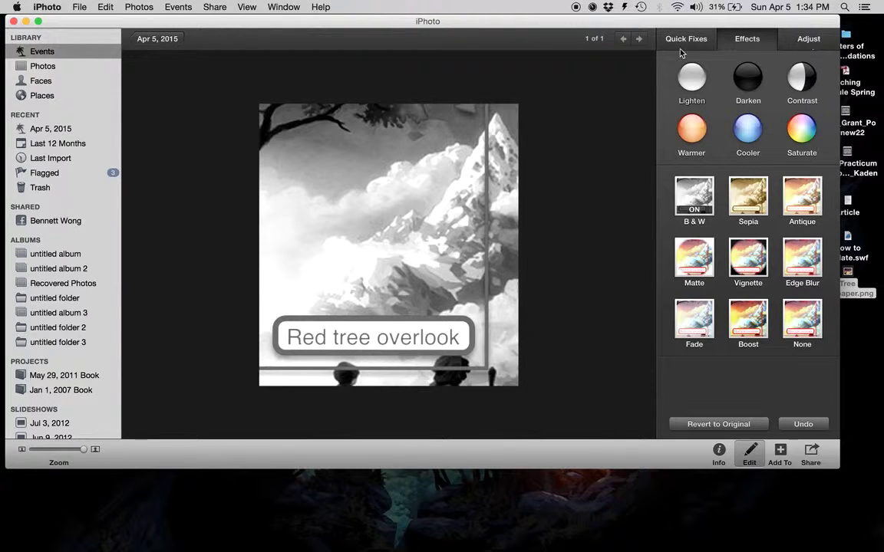
Adjust the photo to exposure -0.26, contrast 100, saturation 65, definition 47, highlights 16, shadows 41, sharpness 28, de-noise 12 and temperature 9, and shift the tint
{"action": "left_click", "coordinate": [812, 40]}
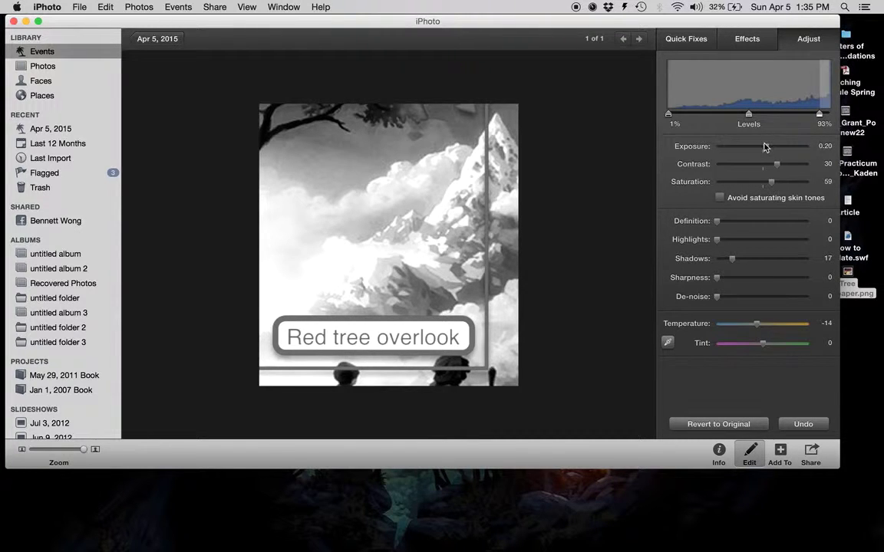
{"action": "left_click_drag", "start_coordinate": [766, 146], "coordinate": [775, 183]}
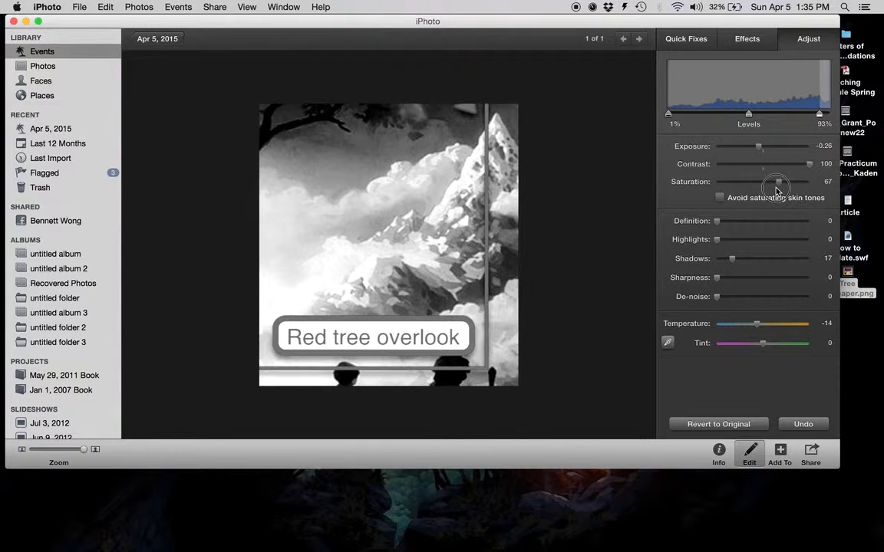
{"action": "left_click_drag", "start_coordinate": [717, 224], "coordinate": [768, 330]}
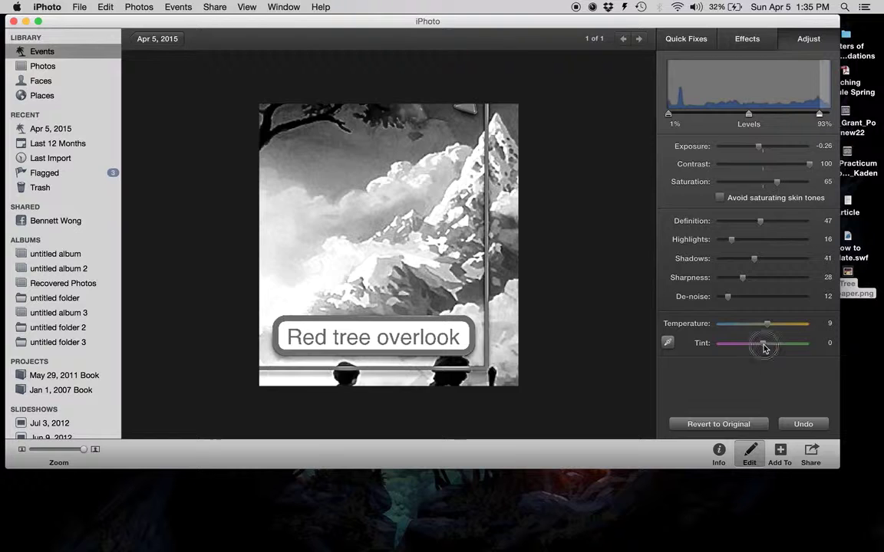
{"action": "mouse_move", "coordinate": [766, 348]}
{"action": "left_mouse_down"}
{"action": "mouse_move", "coordinate": [798, 345]}
{"action": "mouse_move", "coordinate": [721, 351]}
{"action": "mouse_move", "coordinate": [787, 357]}
{"action": "mouse_move", "coordinate": [760, 357]}
{"action": "left_mouse_up"}
Return to the quick fixes and leave the edited photo for the April 5, 2015 event
{"action": "left_click", "coordinate": [687, 38]}
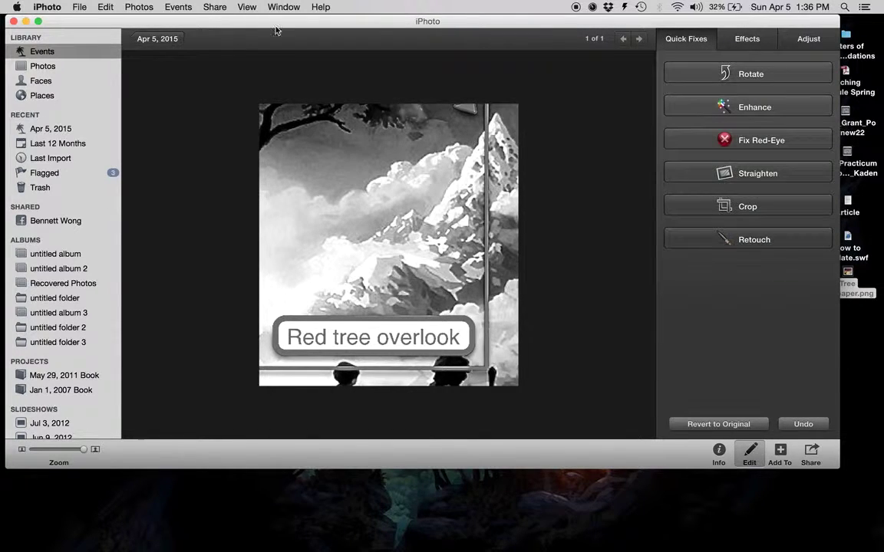
{"action": "left_click", "coordinate": [177, 41]}
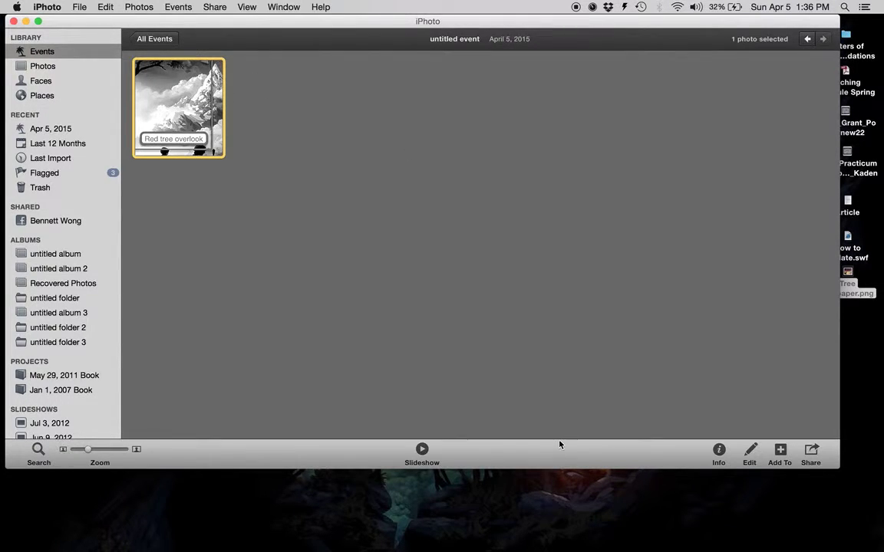
{"action": "mouse_move", "coordinate": [606, 541]}
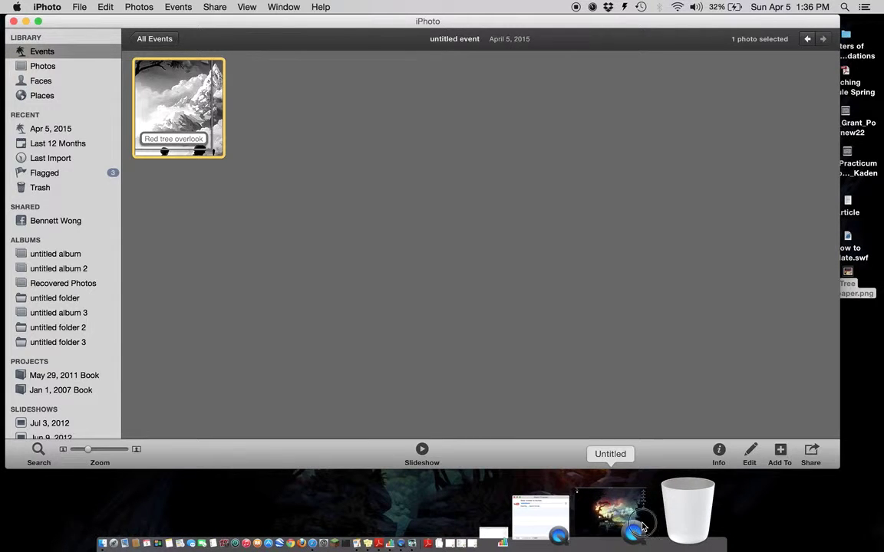
{"action": "left_click", "coordinate": [612, 518]}
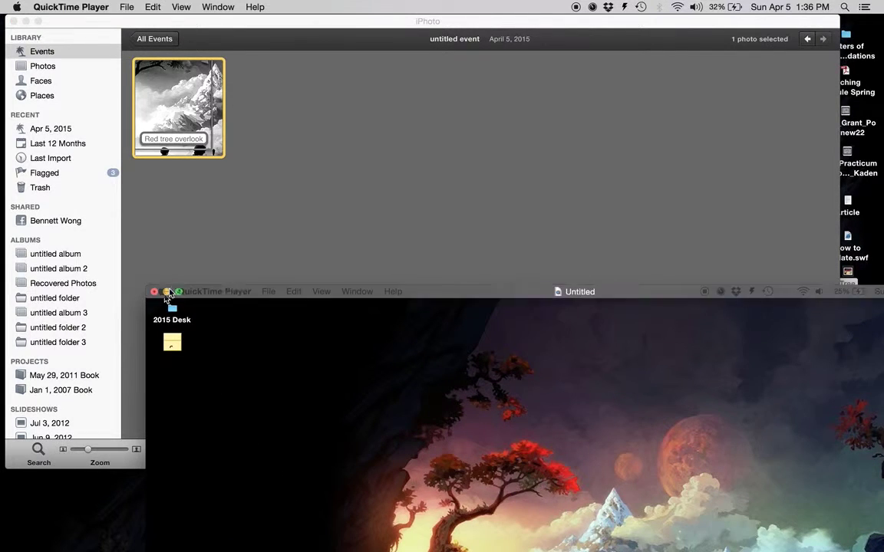
{"action": "left_click", "coordinate": [167, 291]}
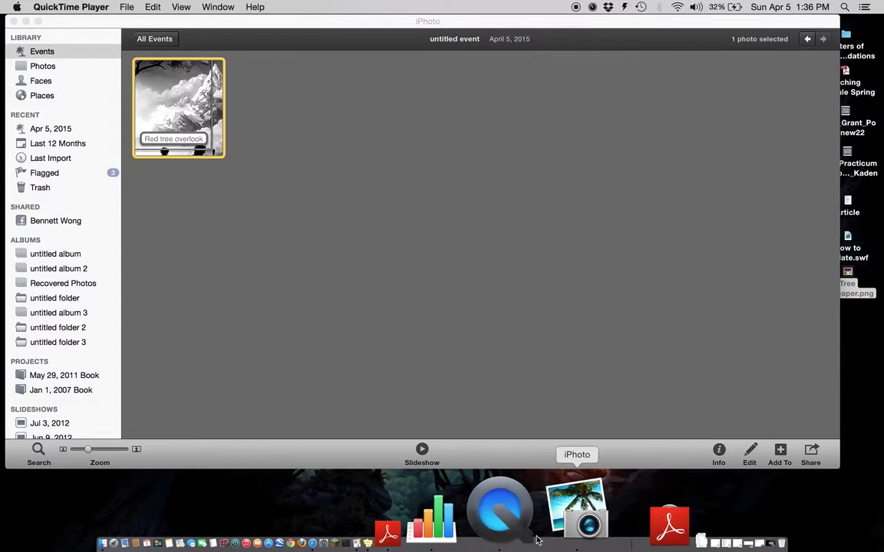